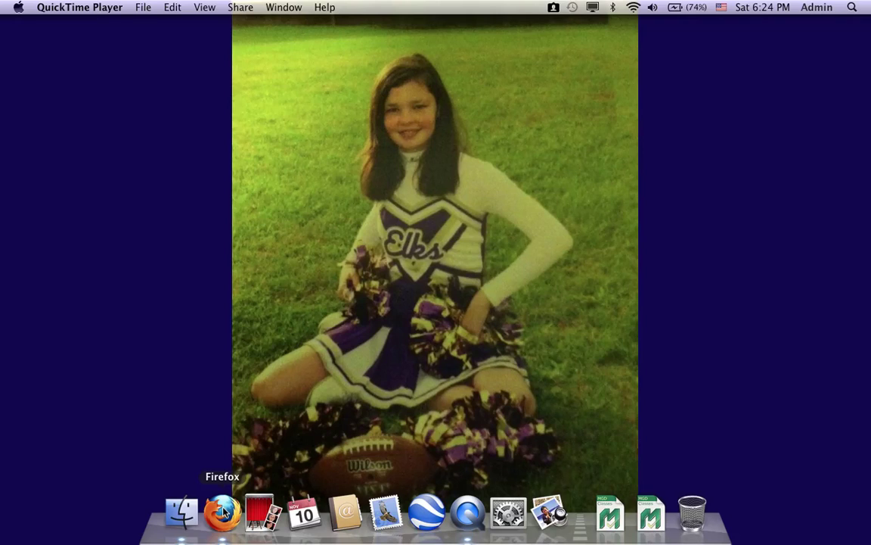
{"action": "left_click", "coordinate": [222, 513]}
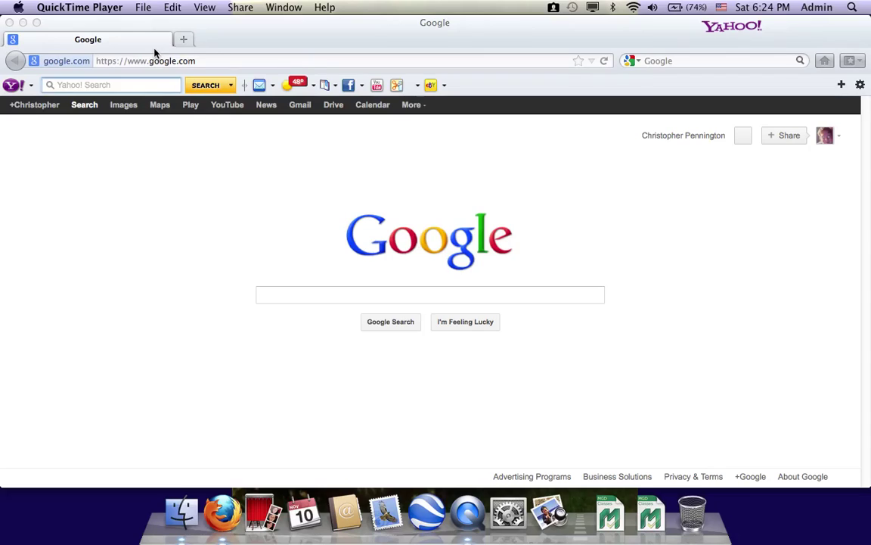
{"action": "left_click", "coordinate": [303, 206]}
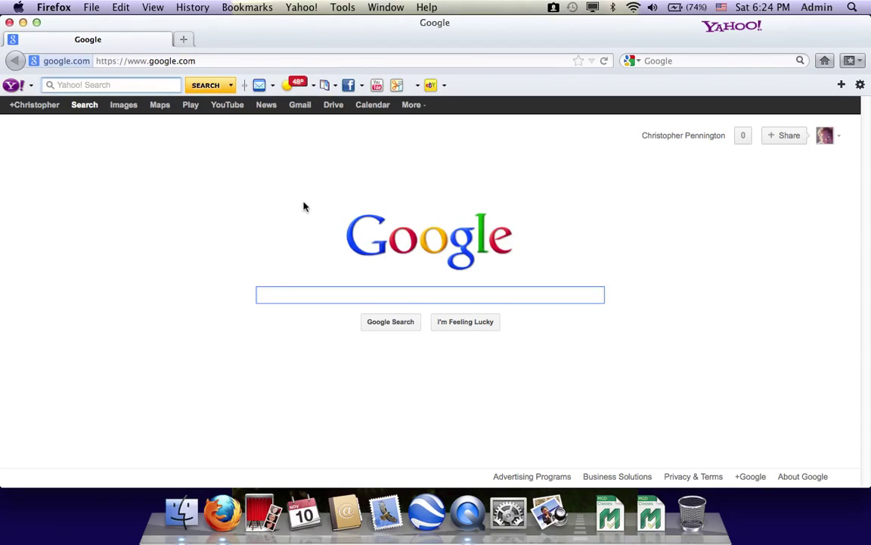
{"action": "left_click", "coordinate": [245, 60]}
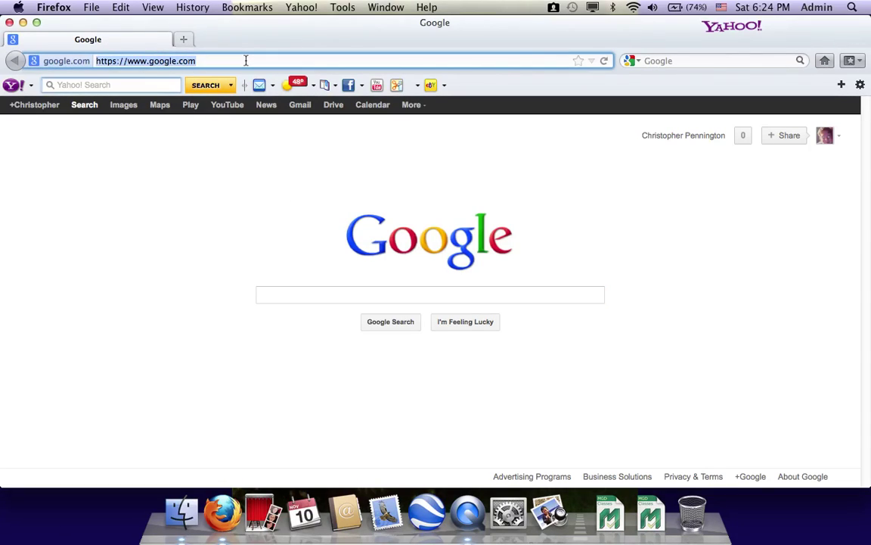
{"action": "type", "text": "yout"}
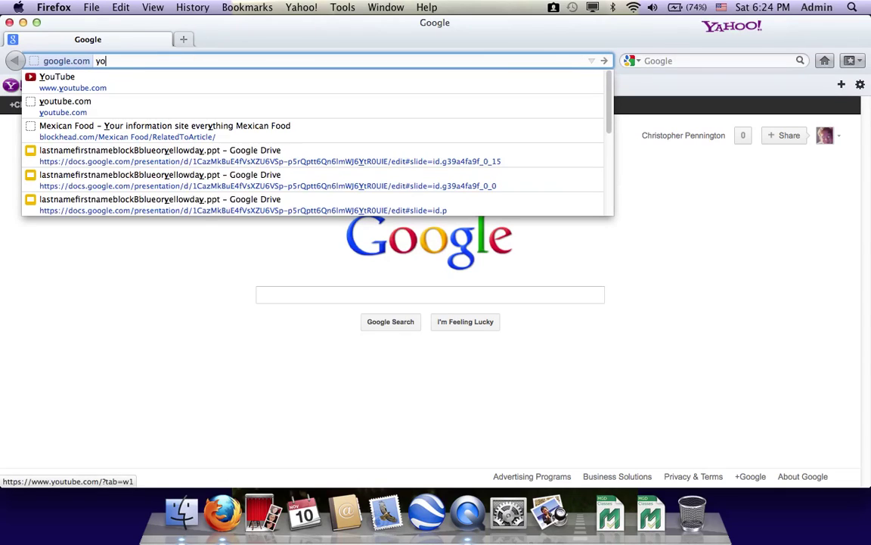
{"action": "type", "text": "ube"}
{"action": "key", "text": "Down"}
{"action": "key", "text": "Return"}
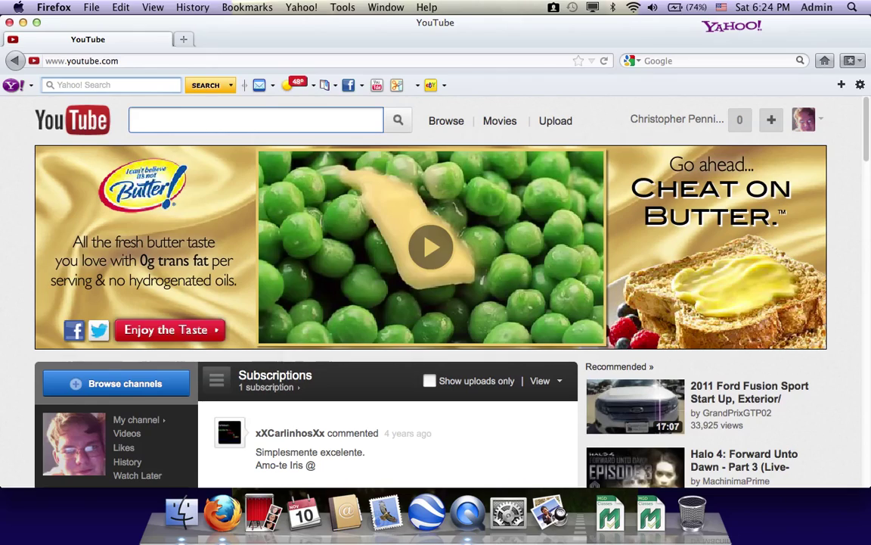
Search YouTube for "powerschool hack" and open the video "How to hack power school and give yourself a 4.0"
{"action": "type", "text": "powerschool hack"}
{"action": "key", "text": "Return"}
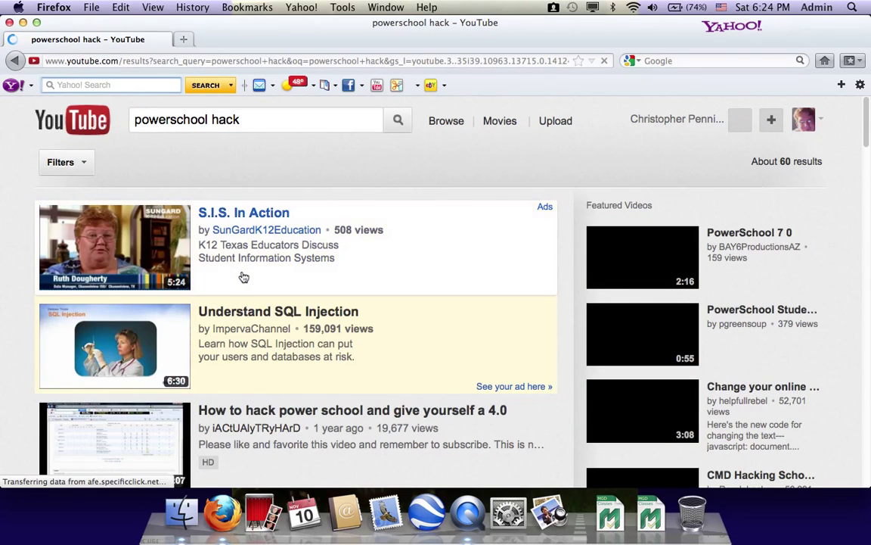
{"action": "scroll", "coordinate": [244, 278], "scroll_direction": "down", "scroll_amount": 5}
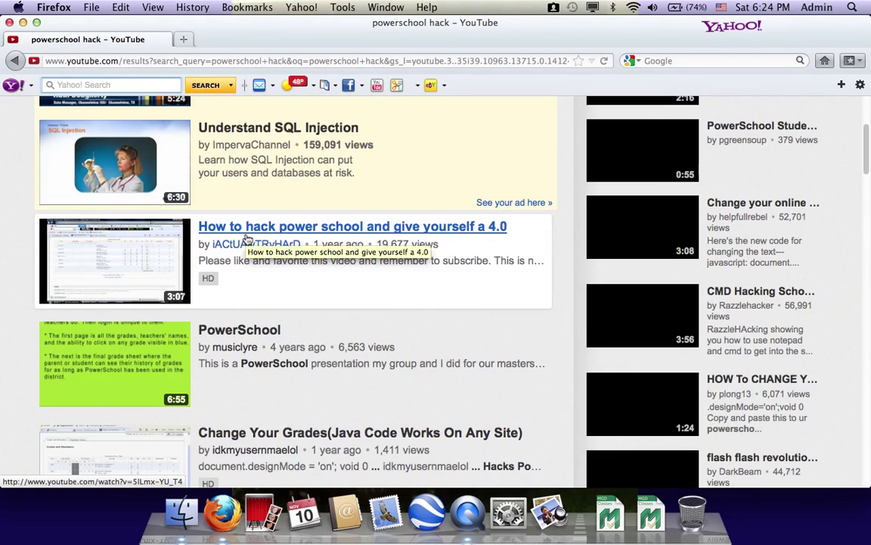
{"action": "left_click", "coordinate": [247, 239]}
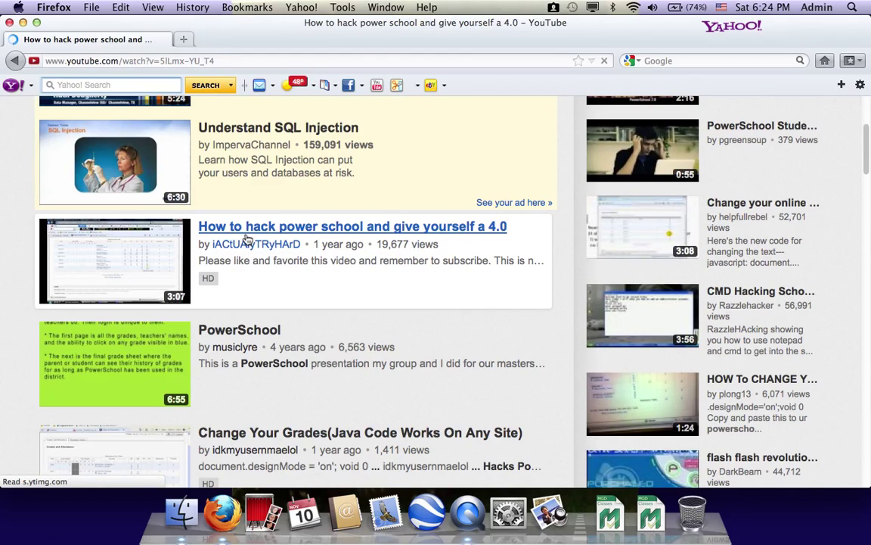
Pause the video and expand its full description
{"action": "scroll", "coordinate": [319, 260], "scroll_direction": "down", "scroll_amount": 2}
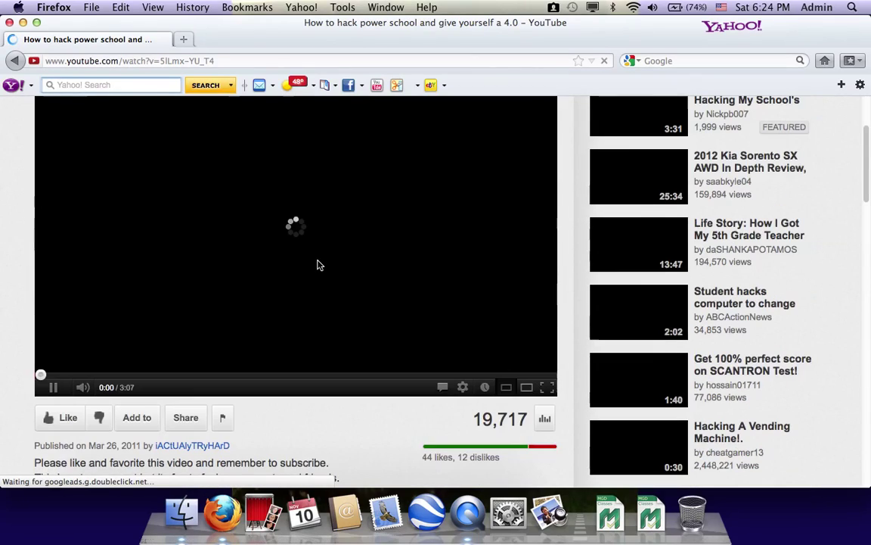
{"action": "left_click", "coordinate": [317, 265]}
{"action": "scroll", "coordinate": [318, 265], "scroll_direction": "down", "scroll_amount": 1}
{"action": "scroll", "coordinate": [318, 265], "scroll_direction": "down", "scroll_amount": 3}
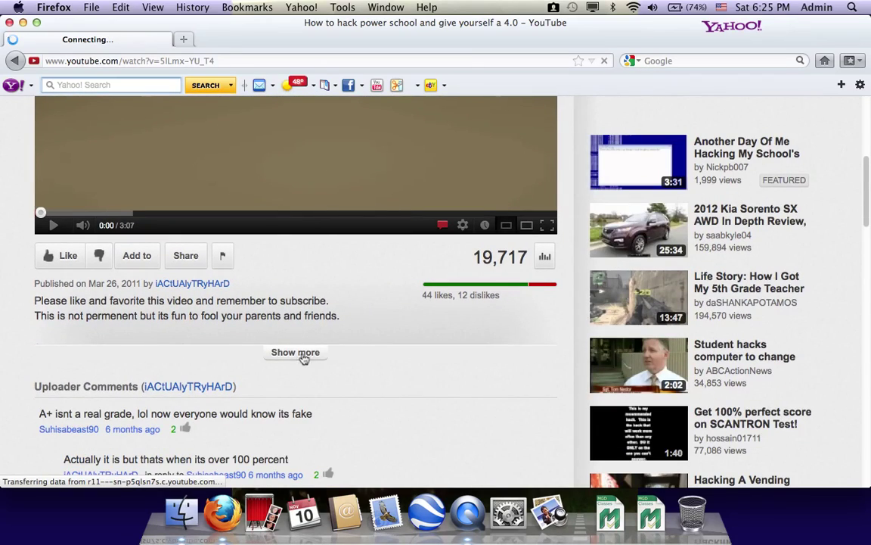
{"action": "left_click", "coordinate": [303, 353]}
Copy the code line javascript:document.body.contentEditable='true'; document.designMode='on'; void 0 from the video description
{"action": "scroll", "coordinate": [301, 355], "scroll_direction": "down", "scroll_amount": 4}
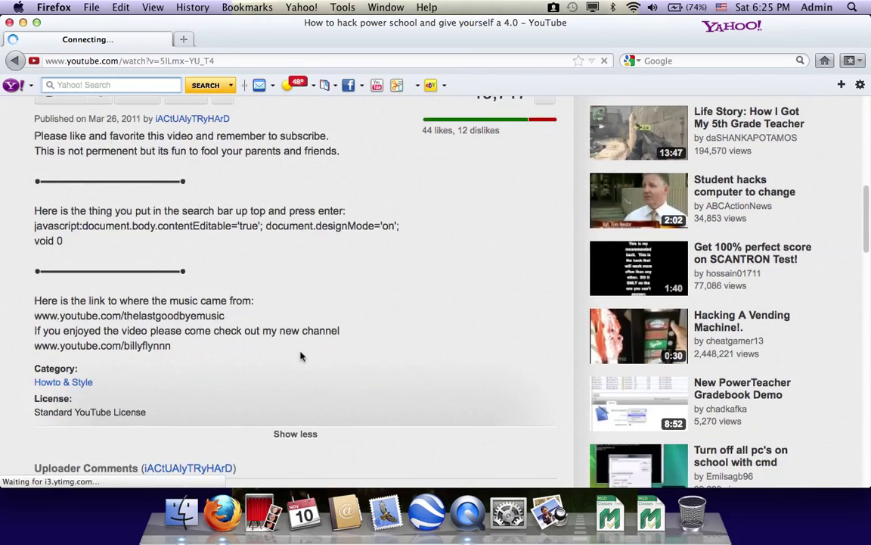
{"action": "scroll", "coordinate": [300, 355], "scroll_direction": "down", "scroll_amount": 4}
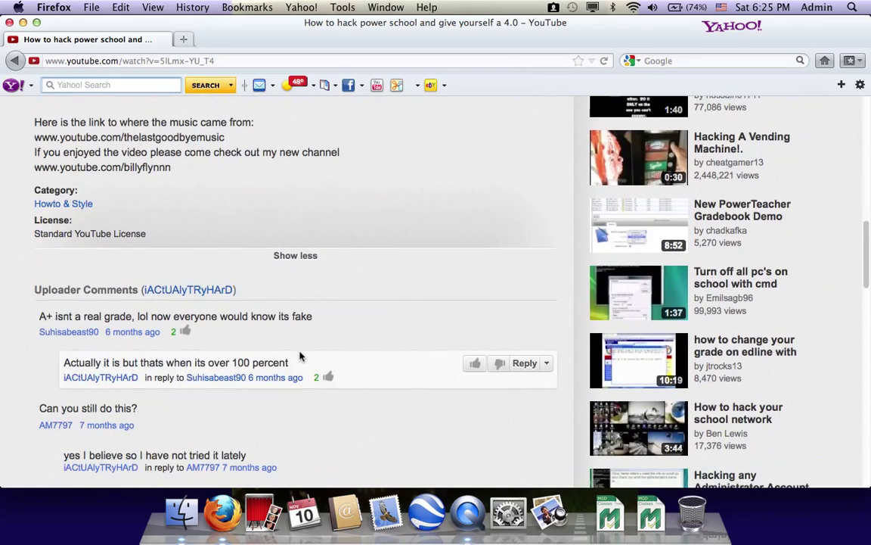
{"action": "scroll", "coordinate": [300, 356], "scroll_direction": "down", "scroll_amount": 4}
{"action": "scroll", "coordinate": [301, 354], "scroll_direction": "up", "scroll_amount": 8}
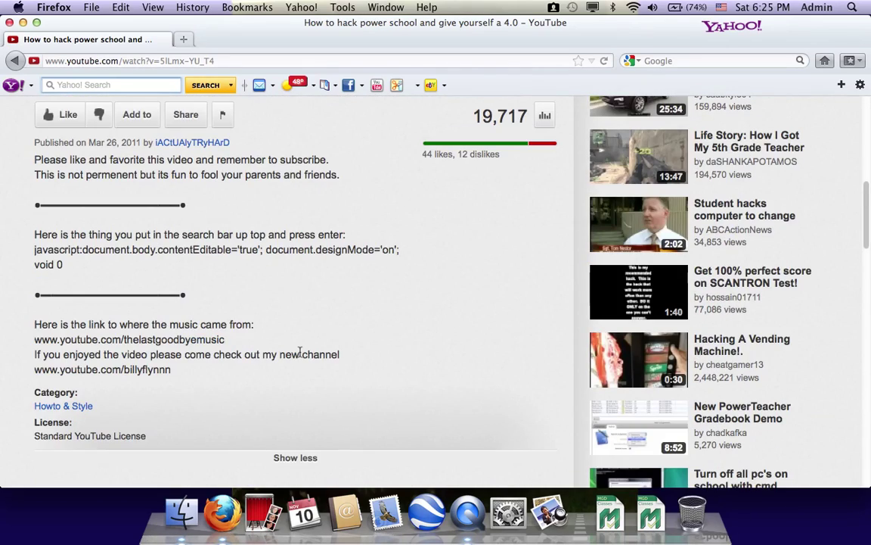
{"action": "scroll", "coordinate": [300, 352], "scroll_direction": "up", "scroll_amount": 3}
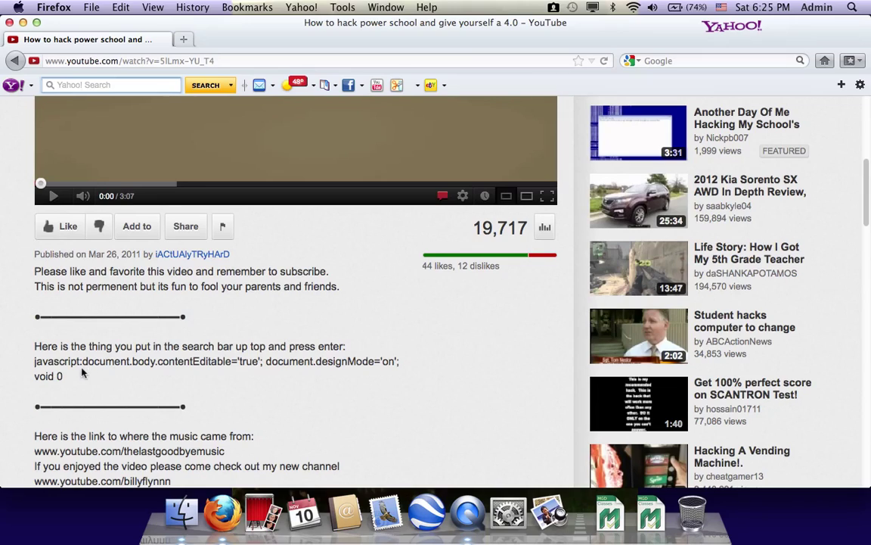
{"action": "left_click_drag", "start_coordinate": [64, 381], "coordinate": [35, 361]}
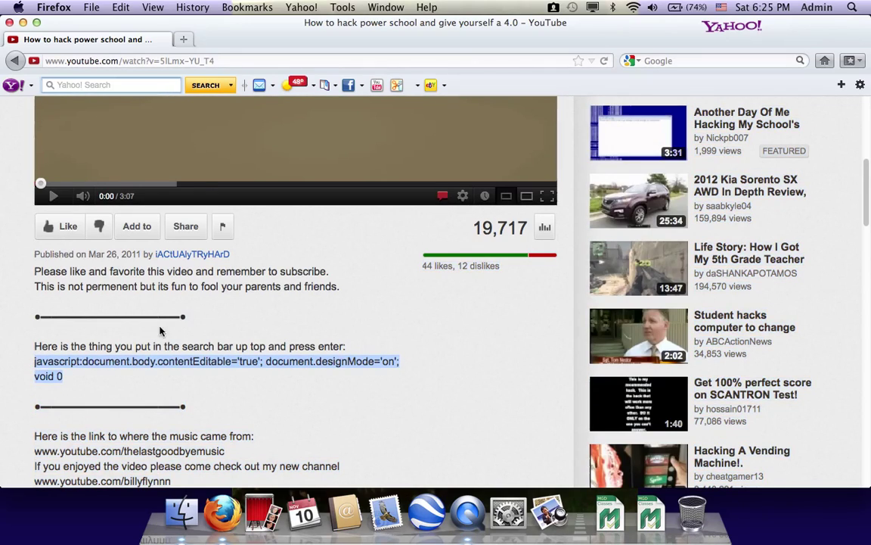
{"action": "key", "text": "super+c"}
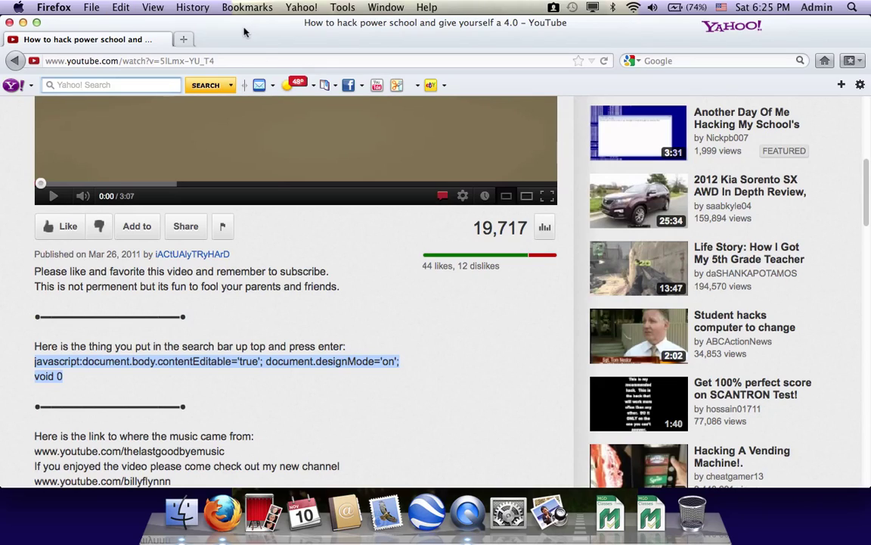
Try to run the copied contentEditable code on the PowerSchool Grades and Attendance page in a new tab
{"action": "key", "text": "super+t"}
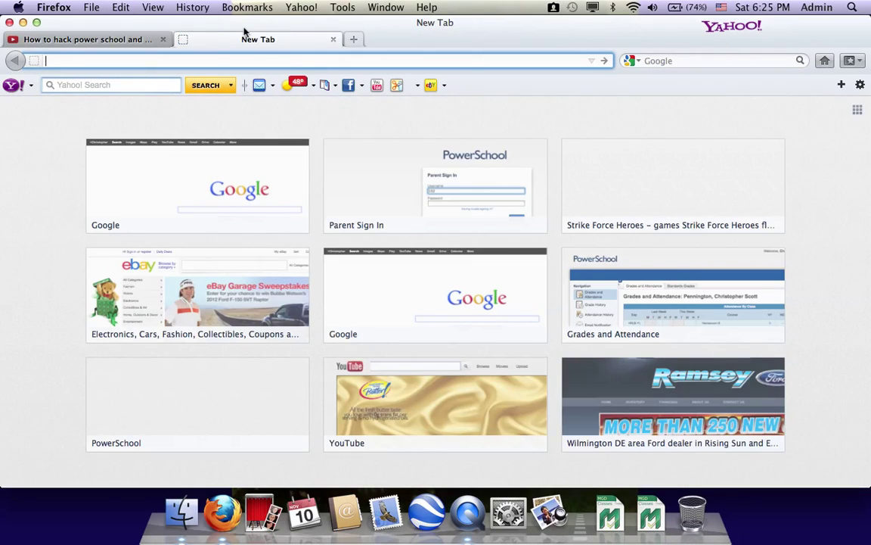
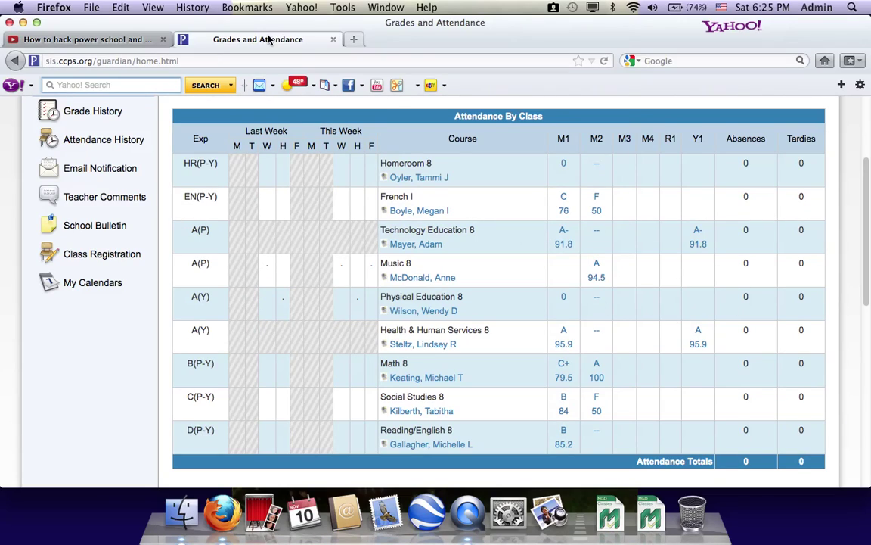
{"action": "left_click", "coordinate": [275, 60]}
{"action": "type", "text": "javascript:document.body.contentEditable='true'; document.designMode='on'; void 0"}
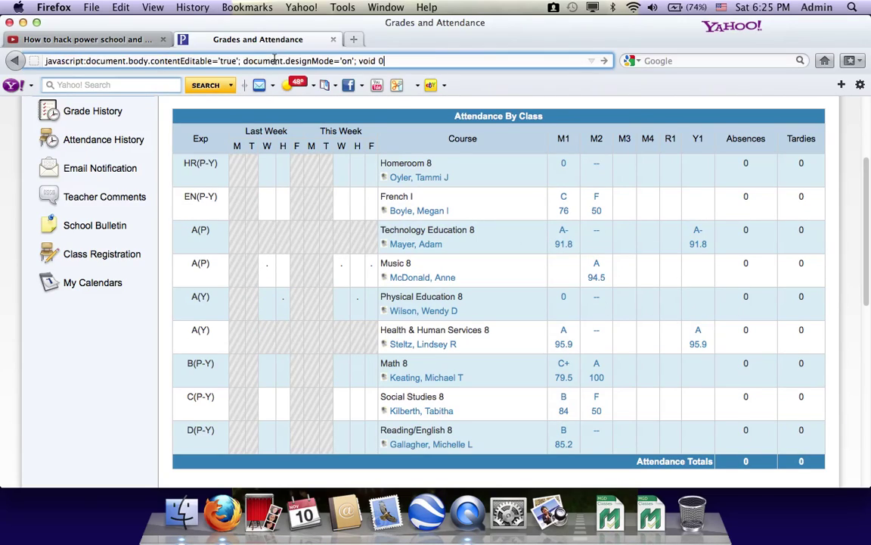
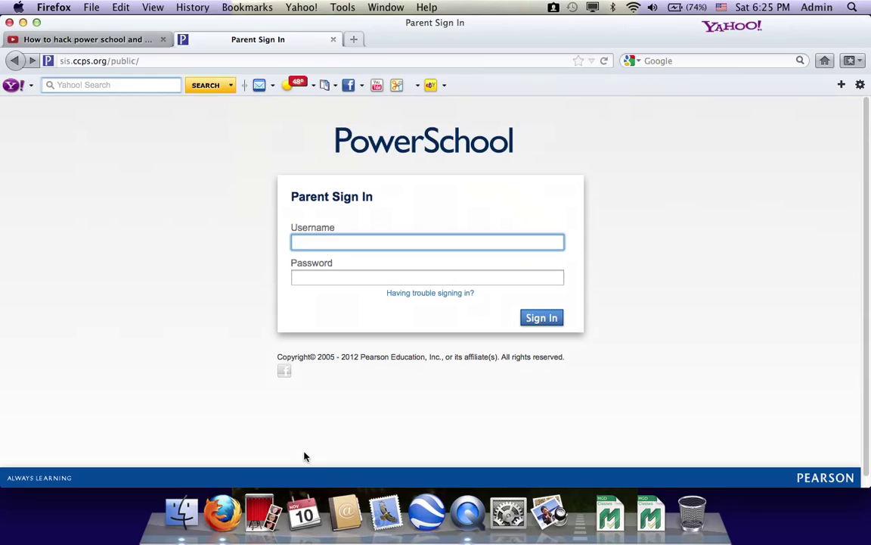
Switch to Safari and go to sis.ccps.org
{"action": "key", "text": "F4"}
{"action": "left_click", "coordinate": [485, 216]}
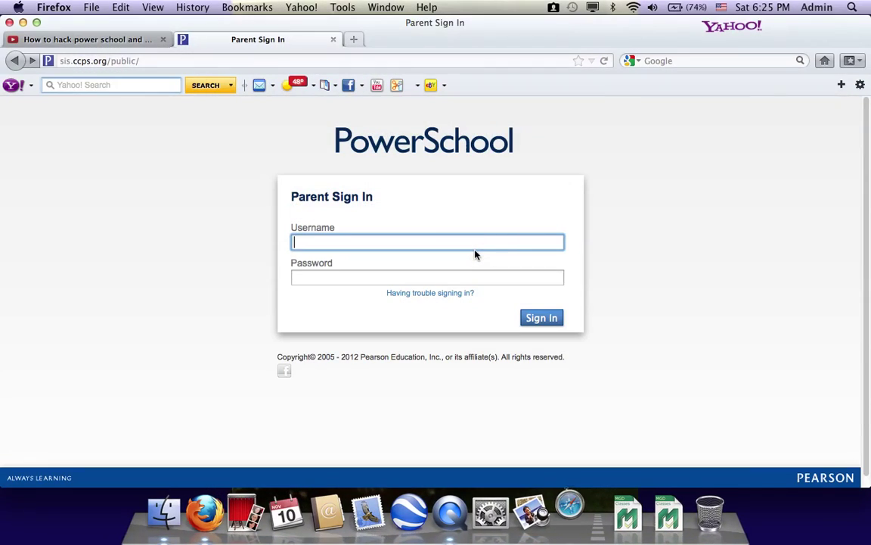
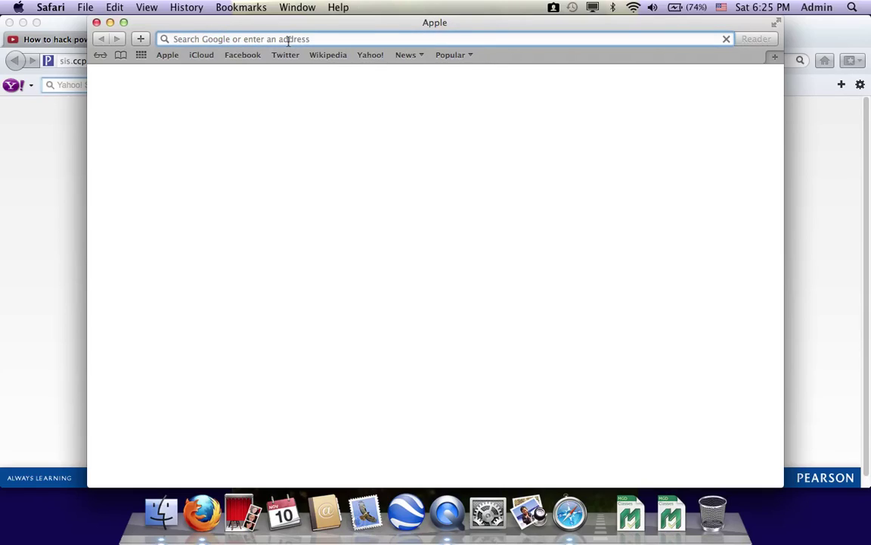
{"action": "type", "text": "sis.ccps.org"}
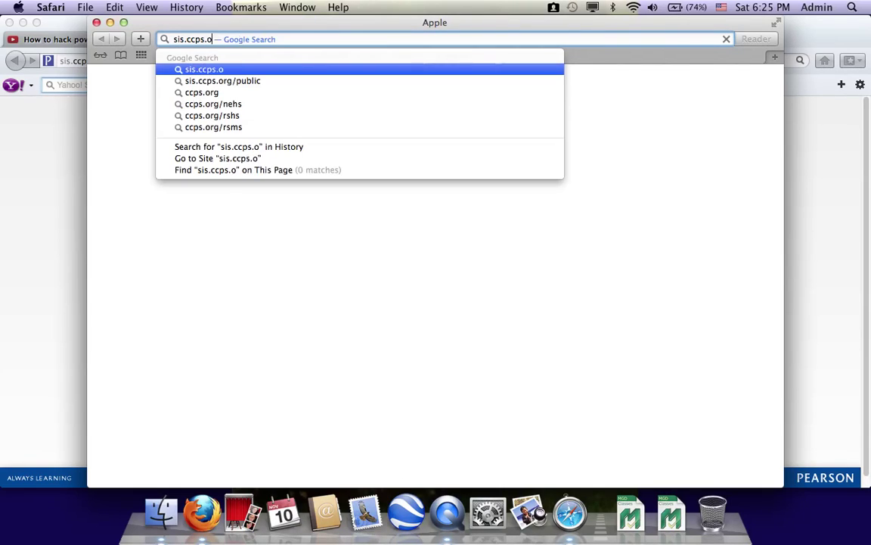
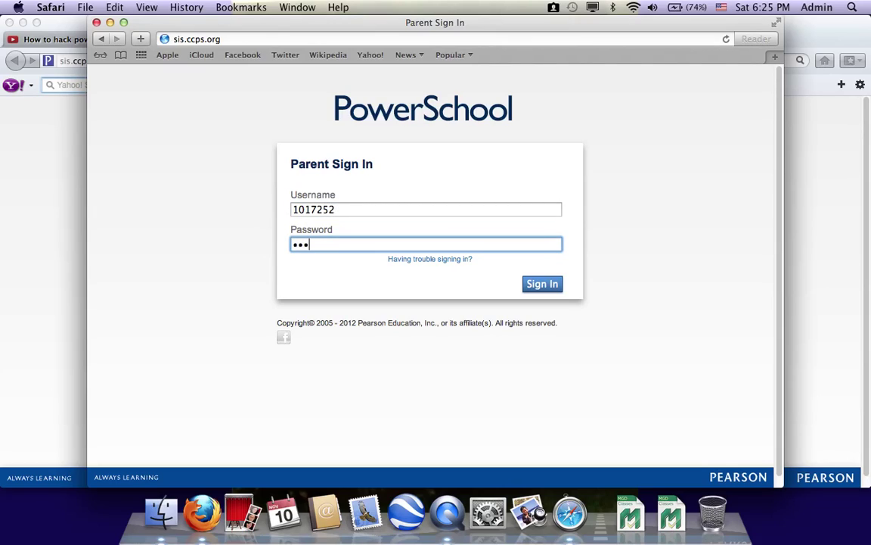
Enter the account password on the Parent Sign In page, sign in, and agree to save the password
{"action": "key", "text": "super+v"}
{"action": "key", "text": "Return"}
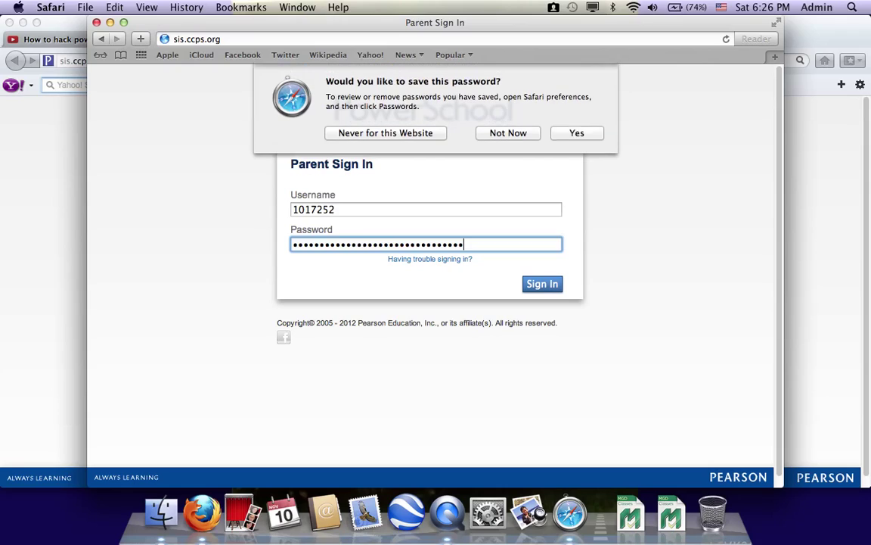
{"action": "left_click", "coordinate": [577, 133]}
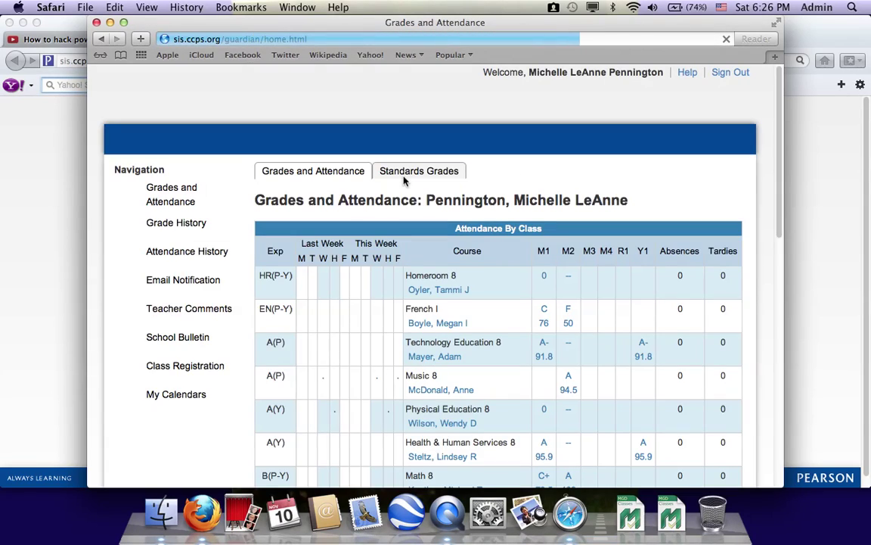
Make the Grades and Attendance page editable by running javascript:document.body.contentEditable='true'; document.designMode='on'; void 0 as its address
{"action": "scroll", "coordinate": [595, 268], "scroll_direction": "down", "scroll_amount": 3}
{"action": "scroll", "coordinate": [595, 268], "scroll_direction": "down", "scroll_amount": 2}
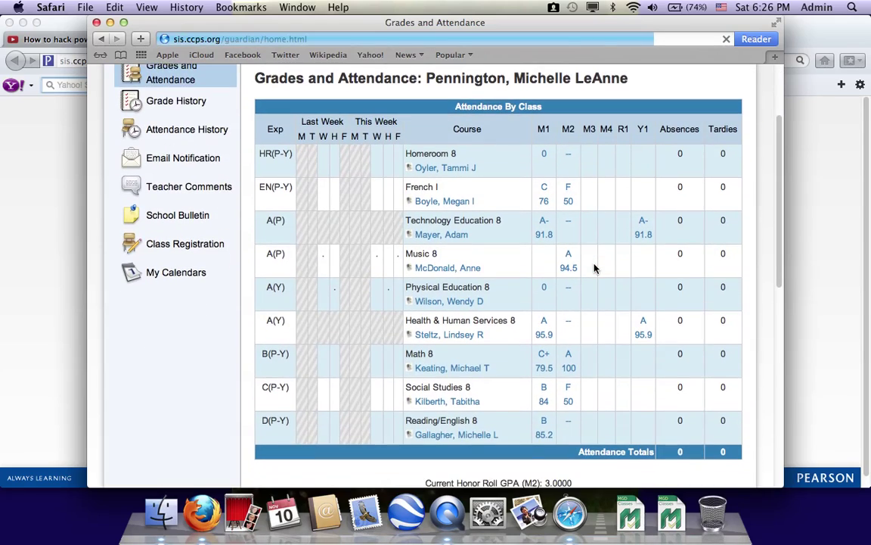
{"action": "scroll", "coordinate": [593, 266], "scroll_direction": "up", "scroll_amount": 5}
{"action": "scroll", "coordinate": [486, 200], "scroll_direction": "down", "scroll_amount": 3}
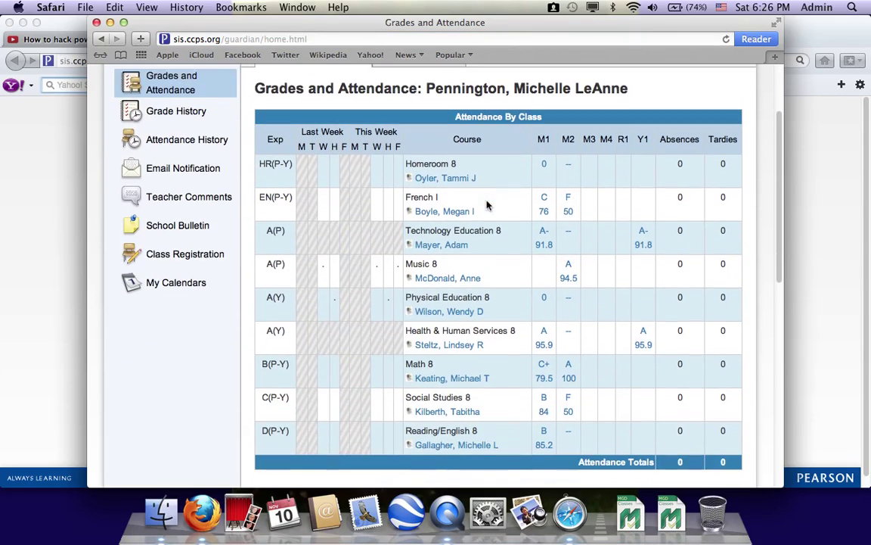
{"action": "left_click", "coordinate": [297, 39]}
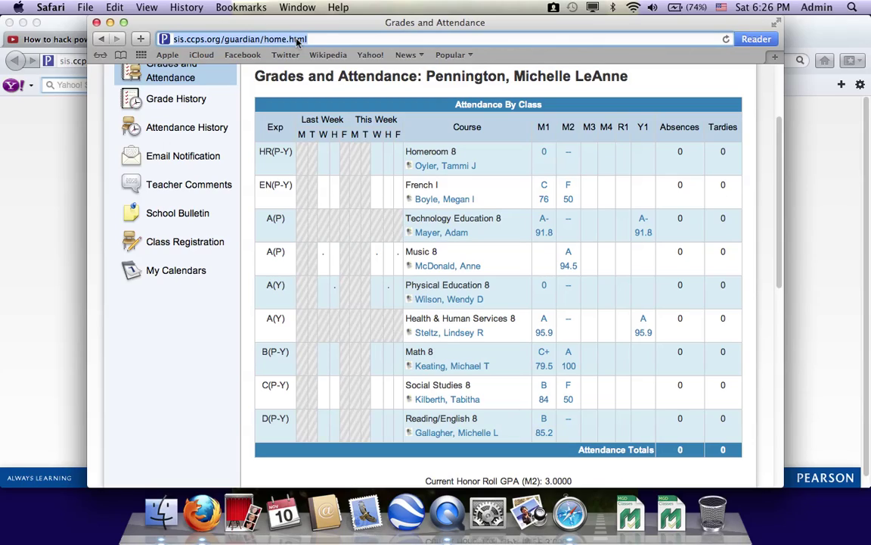
{"action": "type", "text": "javascript:document.body.contentEditable='true'; document.designMode='on'; void 0"}
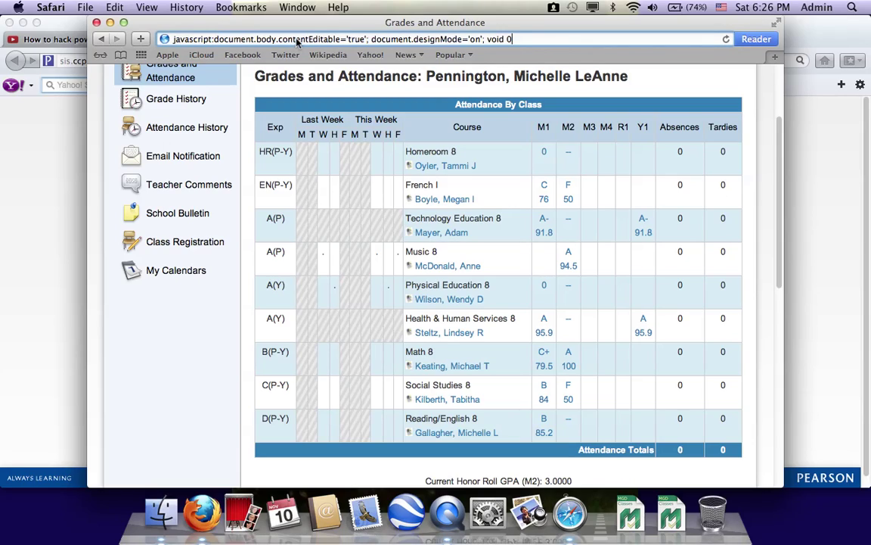
{"action": "key", "text": "Return"}
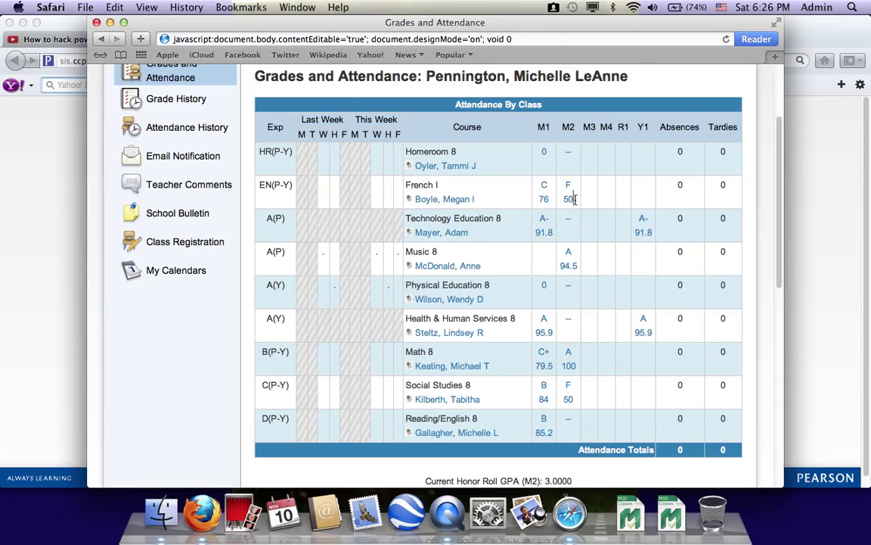
Change the displayed French I grades for M2 and M1 to A 100
{"action": "type", "text": "0"}
{"action": "key", "text": "BackSpace"}
{"action": "key", "text": "BackSpace"}
{"action": "key", "text": "shift+Left"}
{"action": "type", "text": "11"}
{"action": "key", "text": "BackSpace"}
{"action": "type", "text": "0"}
{"action": "left_click_drag", "start_coordinate": [576, 199], "coordinate": [535, 184]}
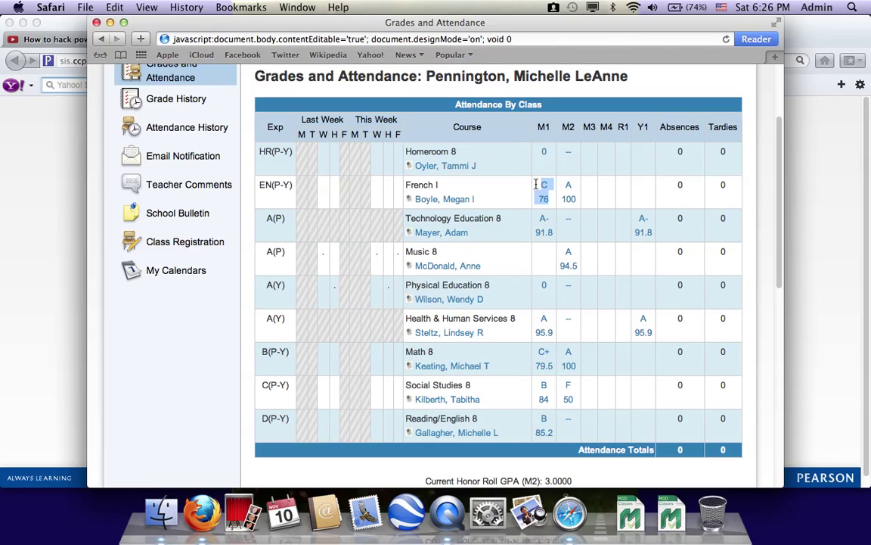
{"action": "type", "text": "A 100"}
Change the displayed M2 grades of Technology Education 8 and Music 8 to A 100
{"action": "left_click", "coordinate": [552, 231]}
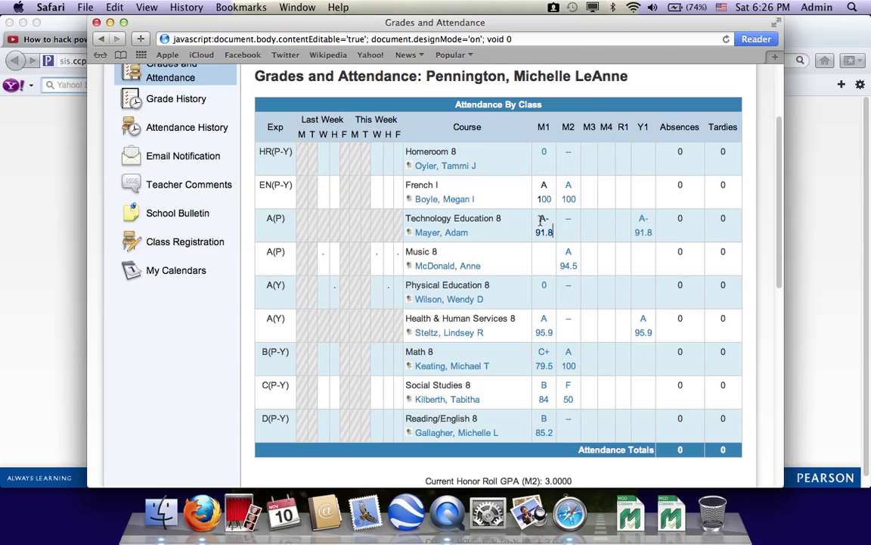
{"action": "left_click_drag", "start_coordinate": [574, 221], "coordinate": [561, 221]}
{"action": "type", "text": "A"}
{"action": "key", "text": "Return"}
{"action": "type", "text": "100"}
{"action": "left_click_drag", "start_coordinate": [581, 263], "coordinate": [561, 258]}
{"action": "type", "text": "100"}
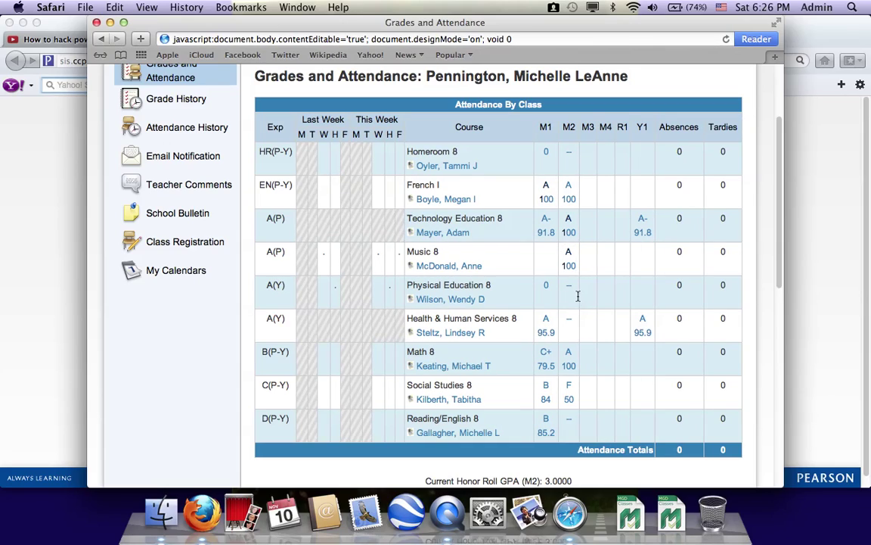
Change the displayed M2 grades of Physical Education 8 and Health & Human Services 8 to A 100
{"action": "type", "text": "A"}
{"action": "key", "text": "Return"}
{"action": "type", "text": "100"}
{"action": "left_click_drag", "start_coordinate": [575, 318], "coordinate": [563, 319]}
{"action": "type", "text": "A"}
{"action": "key", "text": "Return"}
{"action": "type", "text": "100"}
Replace the displayed Math 8 grade for M2 with A 100
{"action": "left_click_drag", "start_coordinate": [575, 370], "coordinate": [567, 351]}
{"action": "type", "text": "A"}
{"action": "key", "text": "Return"}
{"action": "type", "text": "100"}
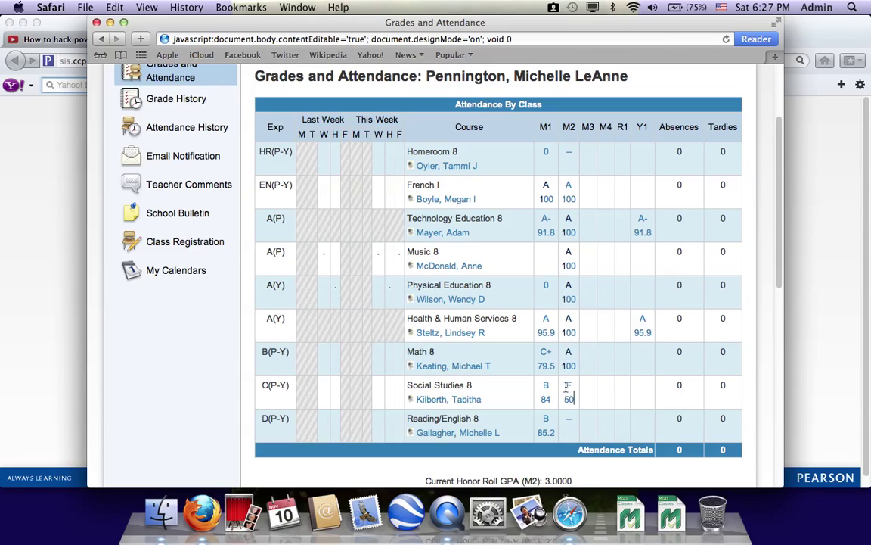
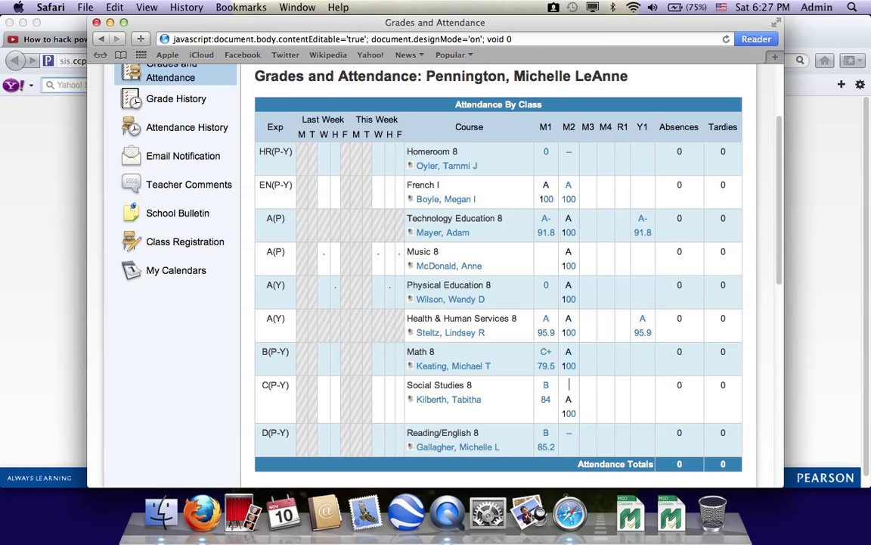
Remove the blank line above the Social Studies 8 M2 grade and change its M1 grade to A 100
{"action": "key", "text": "BackSpace"}
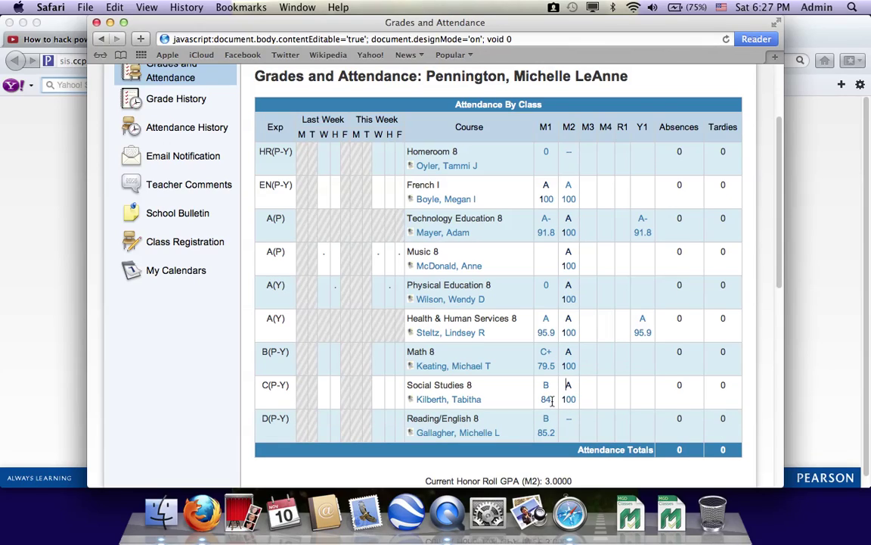
{"action": "left_click_drag", "start_coordinate": [551, 398], "coordinate": [543, 385]}
{"action": "type", "text": "A 100"}
Replace the displayed M1 grade of Reading/English 8 with A 100
{"action": "left_click_drag", "start_coordinate": [553, 432], "coordinate": [545, 413]}
{"action": "type", "text": "A"}
{"action": "key", "text": "Return"}
{"action": "type", "text": "100"}
Change the displayed M1 grades of Math 8 and Health & Human Services 8 to A 100
{"action": "left_click_drag", "start_coordinate": [553, 366], "coordinate": [543, 317]}
{"action": "type", "text": "A"}
{"action": "key", "text": "Return"}
{"action": "type", "text": "100A"}
{"action": "key", "text": "Return"}
{"action": "type", "text": "100"}
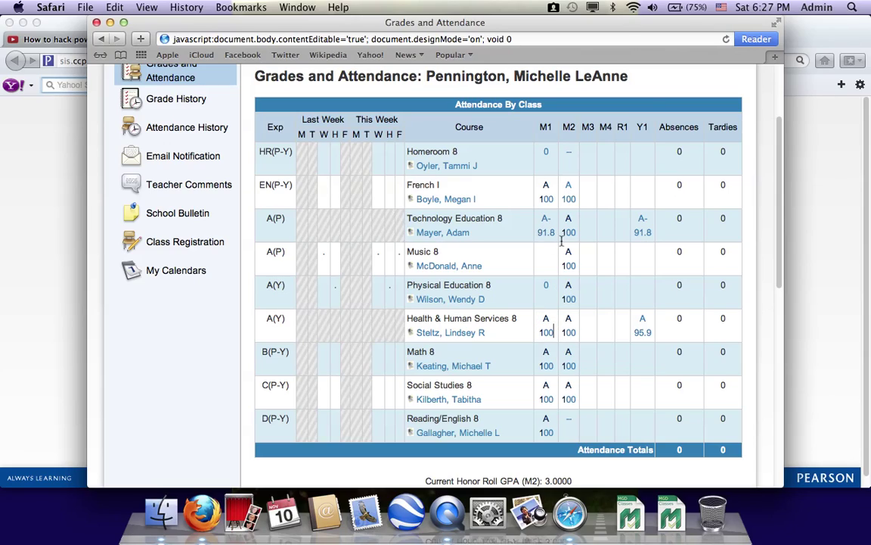
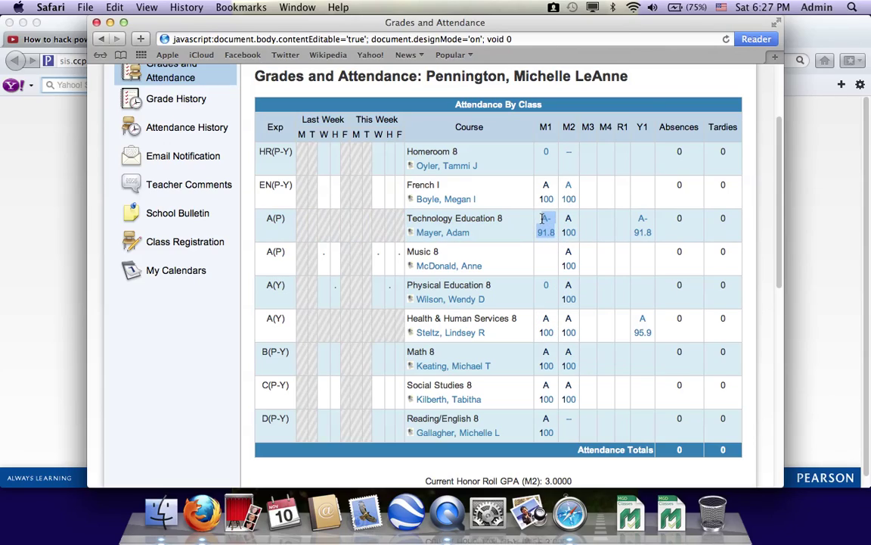
Change the displayed Technology Education 8 grades for M1 and Y1 to A 100
{"action": "type", "text": "A"}
{"action": "key", "text": "Return"}
{"action": "type", "text": "100"}
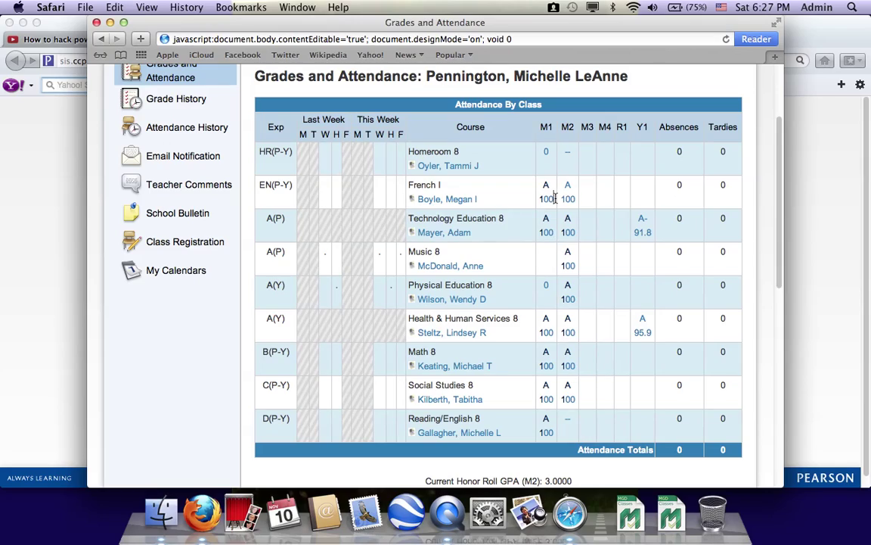
{"action": "left_click_drag", "start_coordinate": [652, 234], "coordinate": [639, 222]}
{"action": "type", "text": "A"}
{"action": "key", "text": "Return"}
{"action": "type", "text": "100"}
Set the Y1 grade of Health & Human Services 8 and the M2 grade of Reading/English 8 to A 100
{"action": "left_click_drag", "start_coordinate": [652, 330], "coordinate": [641, 320]}
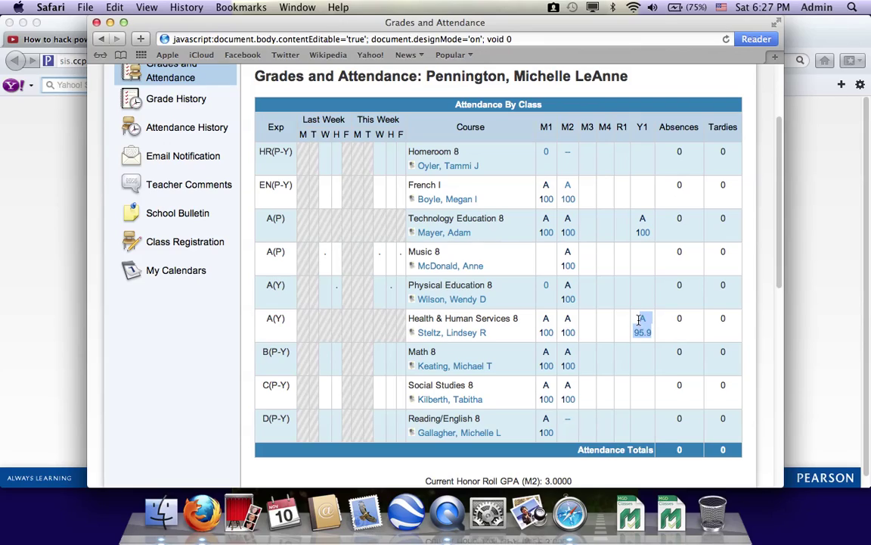
{"action": "type", "text": "A"}
{"action": "key", "text": "Return"}
{"action": "type", "text": "100"}
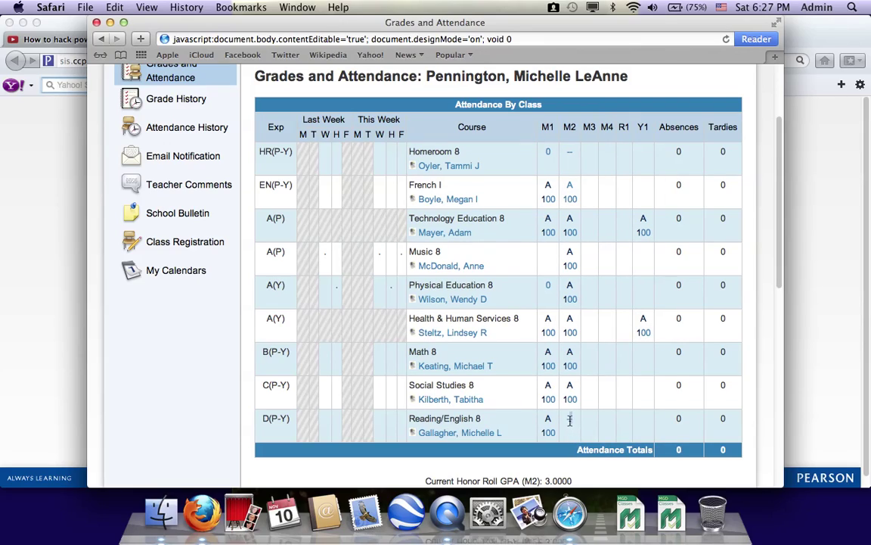
{"action": "type", "text": "100"}
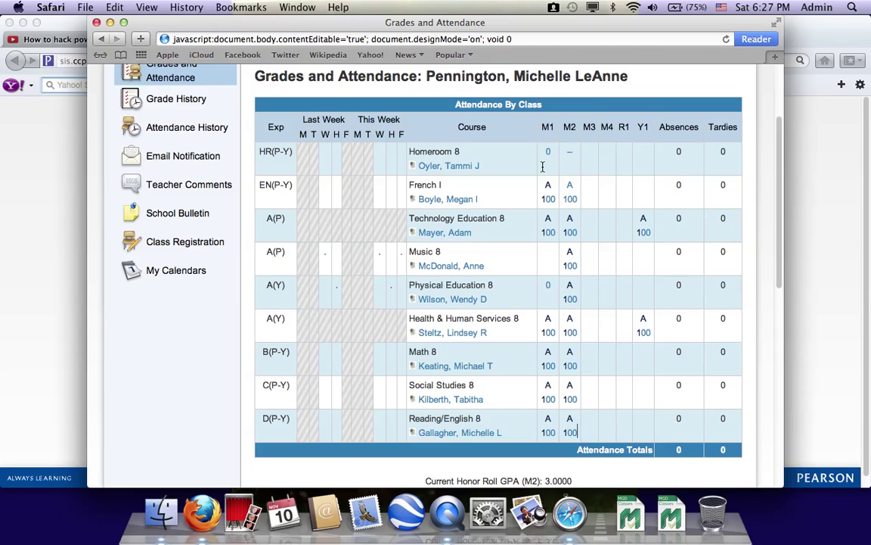
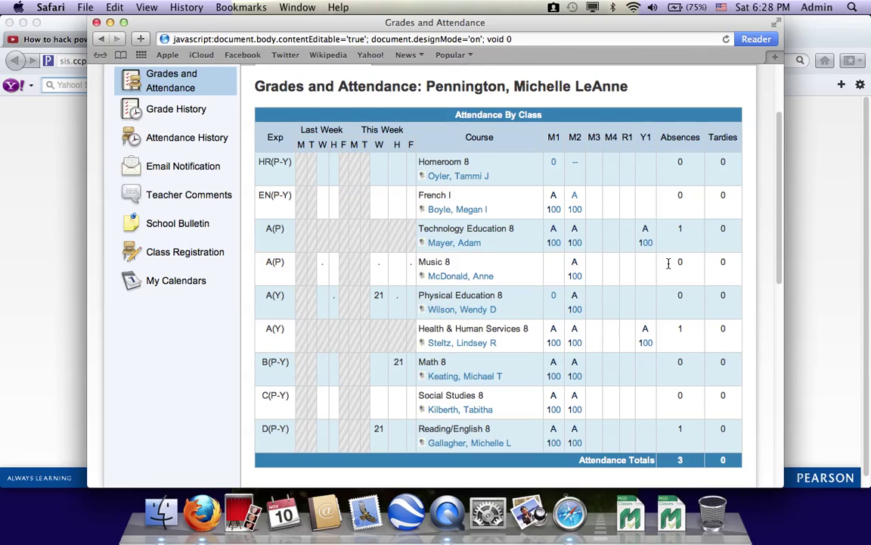
Change the displayed tardies of Homeroom 8 and Music 8 to 1
{"action": "left_click_drag", "start_coordinate": [728, 165], "coordinate": [721, 165]}
{"action": "type", "text": "1"}
{"action": "left_click", "coordinate": [725, 263]}
{"action": "key", "text": "BackSpace"}
{"action": "type", "text": "1"}
Set the displayed tardies to 4 for Math 8 and 6 for Health & Human Services 8
{"action": "double_click", "coordinate": [723, 362]}
{"action": "type", "text": "3"}
{"action": "type", "text": "4"}
{"action": "double_click", "coordinate": [727, 329]}
{"action": "type", "text": "6"}
Set the Math 8 absences to 5 and the attendance totals to 8 absences and 12 tardies
{"action": "left_click_drag", "start_coordinate": [691, 366], "coordinate": [661, 364]}
{"action": "type", "text": "5"}
{"action": "left_click_drag", "start_coordinate": [732, 460], "coordinate": [716, 462]}
{"action": "type", "text": "12"}
Change the YTD tardies in the Attendance By Day table to 1
{"action": "scroll", "coordinate": [707, 410], "scroll_direction": "down", "scroll_amount": 4}
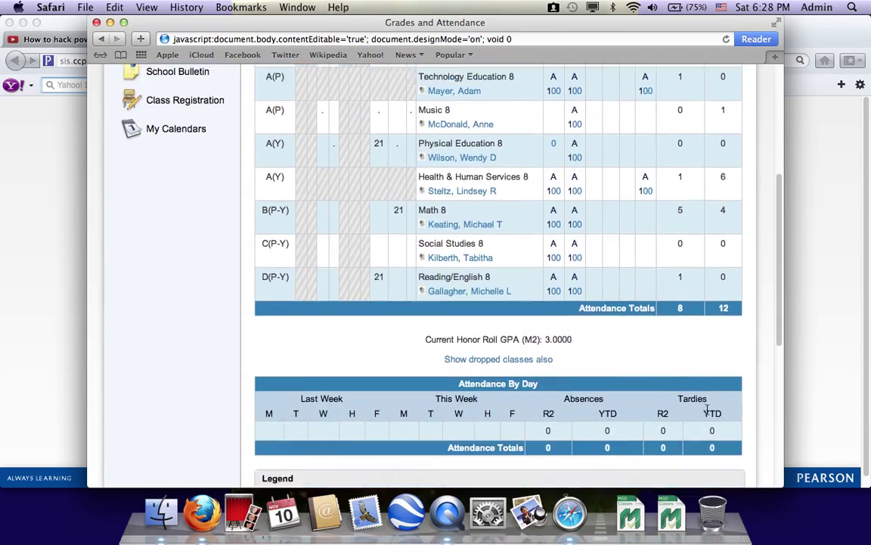
{"action": "scroll", "coordinate": [708, 411], "scroll_direction": "down", "scroll_amount": 1}
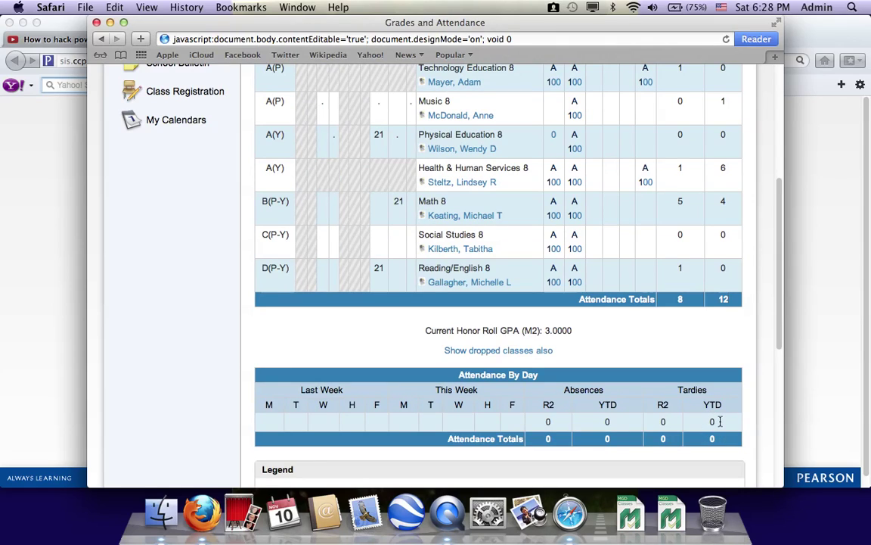
{"action": "scroll", "coordinate": [720, 422], "scroll_direction": "up", "scroll_amount": 3}
{"action": "scroll", "coordinate": [720, 423], "scroll_direction": "down", "scroll_amount": 3}
{"action": "left_click_drag", "start_coordinate": [716, 422], "coordinate": [710, 423]}
{"action": "type", "text": "1"}
{"action": "left_click", "coordinate": [663, 331]}
{"action": "left_click_drag", "start_coordinate": [718, 438], "coordinate": [709, 439]}
{"action": "left_click", "coordinate": [704, 350]}
Change the displayed Current Honor Roll GPA (M2) to 4.0000
{"action": "scroll", "coordinate": [704, 350], "scroll_direction": "up", "scroll_amount": 2}
{"action": "scroll", "coordinate": [704, 350], "scroll_direction": "up", "scroll_amount": 3}
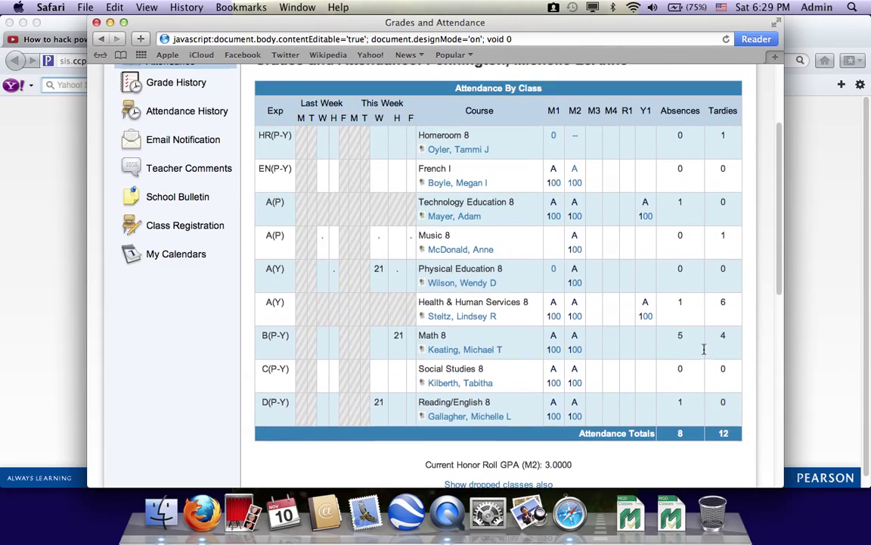
{"action": "scroll", "coordinate": [555, 409], "scroll_direction": "down", "scroll_amount": 3}
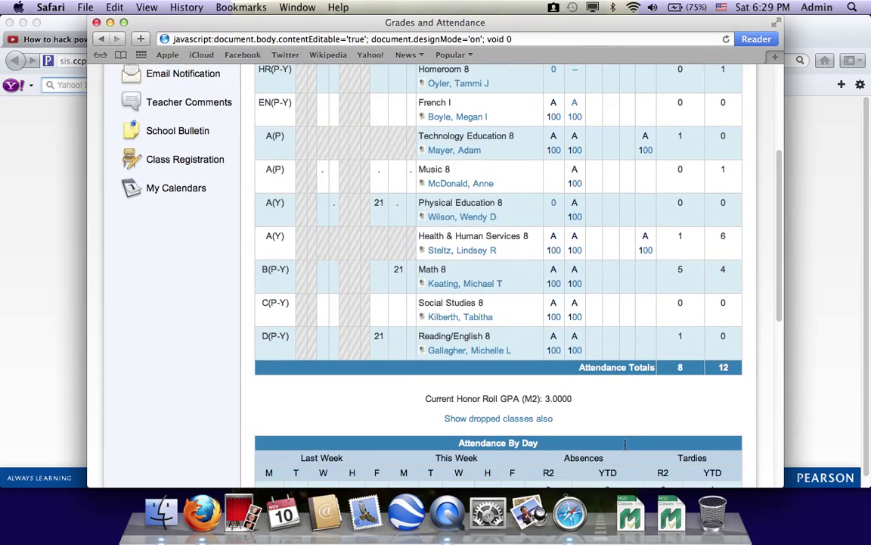
{"action": "left_click", "coordinate": [549, 398]}
{"action": "key", "text": "BackSpace"}
{"action": "type", "text": "4"}
{"action": "scroll", "coordinate": [292, 165], "scroll_direction": "up", "scroll_amount": 2}
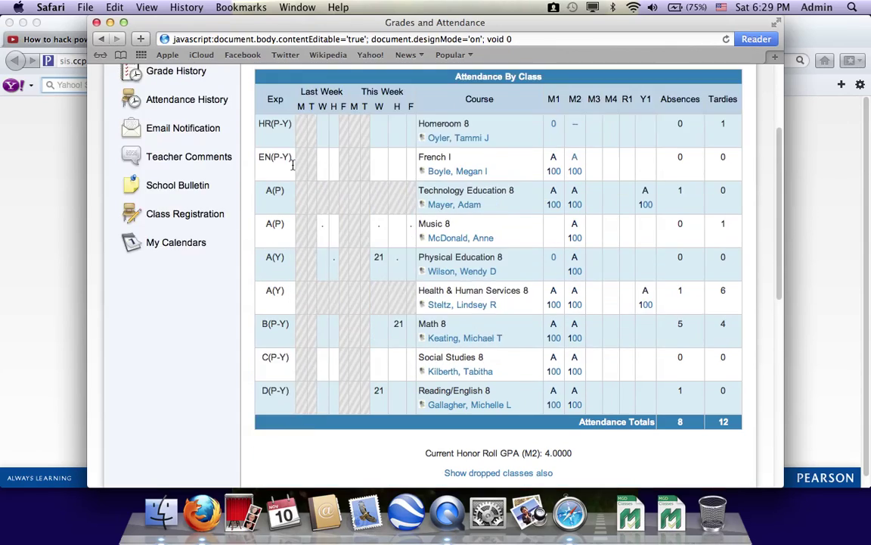
{"action": "scroll", "coordinate": [292, 165], "scroll_direction": "up", "scroll_amount": 5}
{"action": "scroll", "coordinate": [264, 133], "scroll_direction": "down", "scroll_amount": 5}
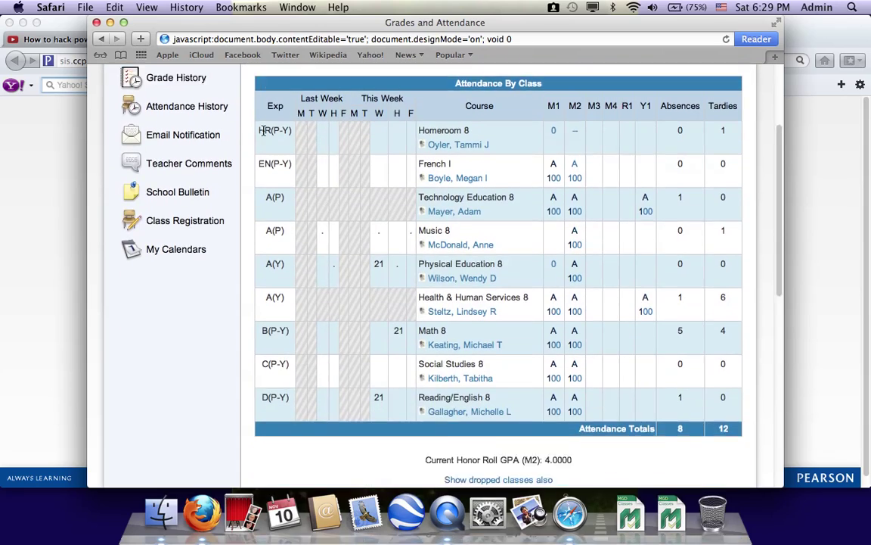
{"action": "scroll", "coordinate": [263, 130], "scroll_direction": "down", "scroll_amount": 1}
{"action": "scroll", "coordinate": [263, 130], "scroll_direction": "up", "scroll_amount": 3}
{"action": "scroll", "coordinate": [264, 130], "scroll_direction": "down", "scroll_amount": 1}
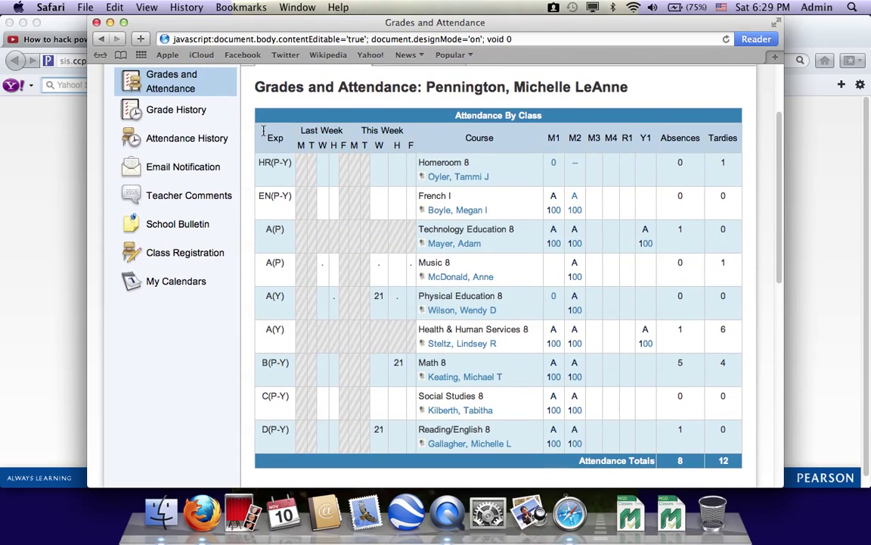